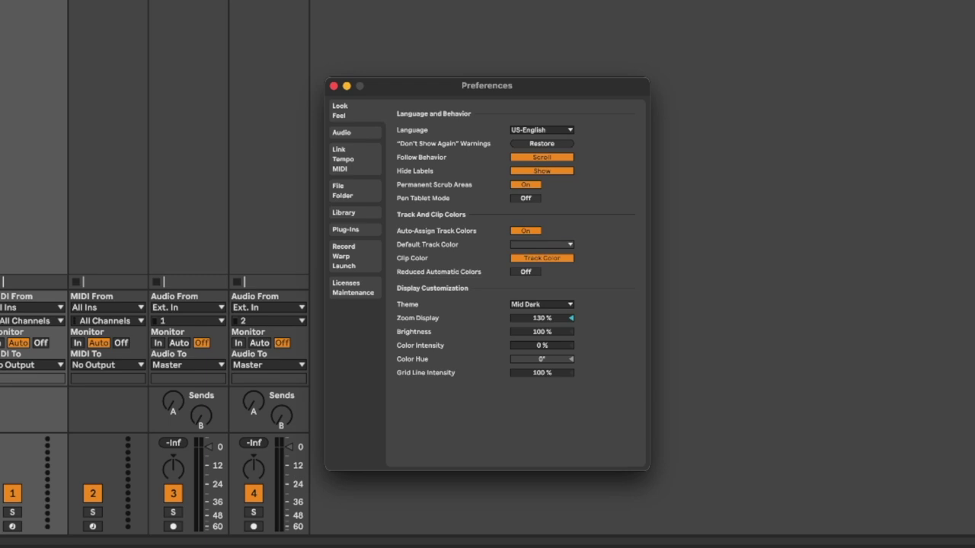
Switch Preferences to the Link/Tempo/MIDI page, where Dubler2 is listed as a MIDI port
{"action": "left_click", "coordinate": [353, 166]}
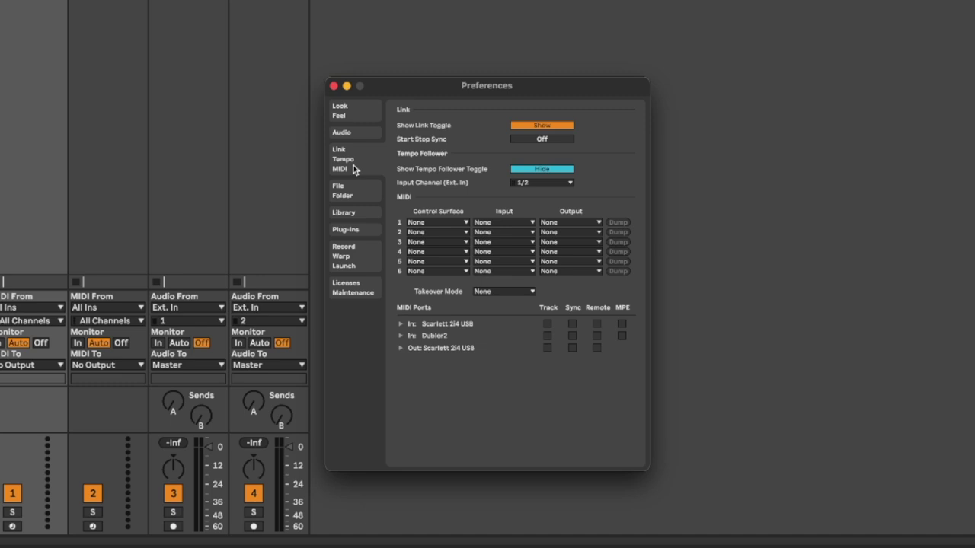
Enable Track and Remote input for the Dubler2 MIDI port, then show Audio preferences
{"action": "left_click", "coordinate": [547, 335]}
{"action": "left_click", "coordinate": [597, 337]}
{"action": "left_click", "coordinate": [342, 133]}
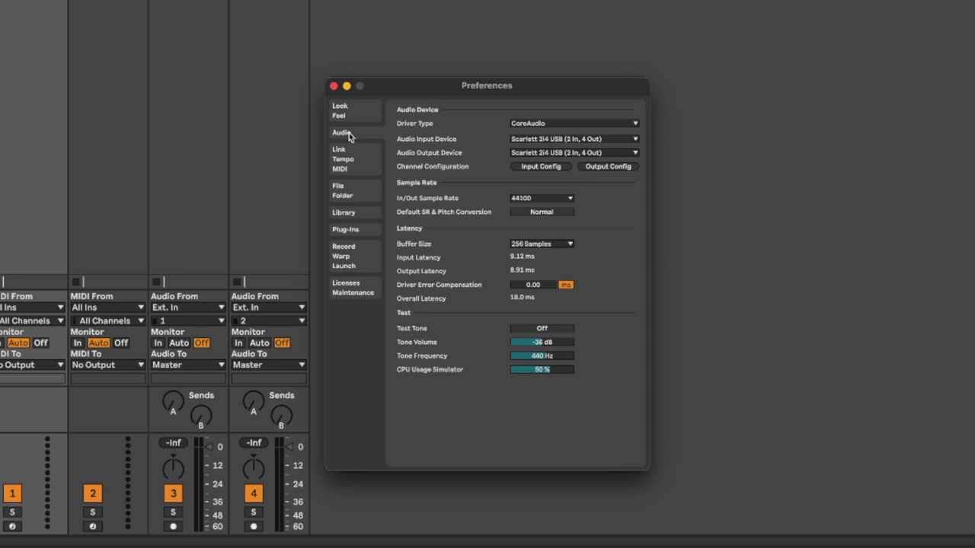
Set the audio buffer size to 128 samples
{"action": "left_click", "coordinate": [546, 246]}
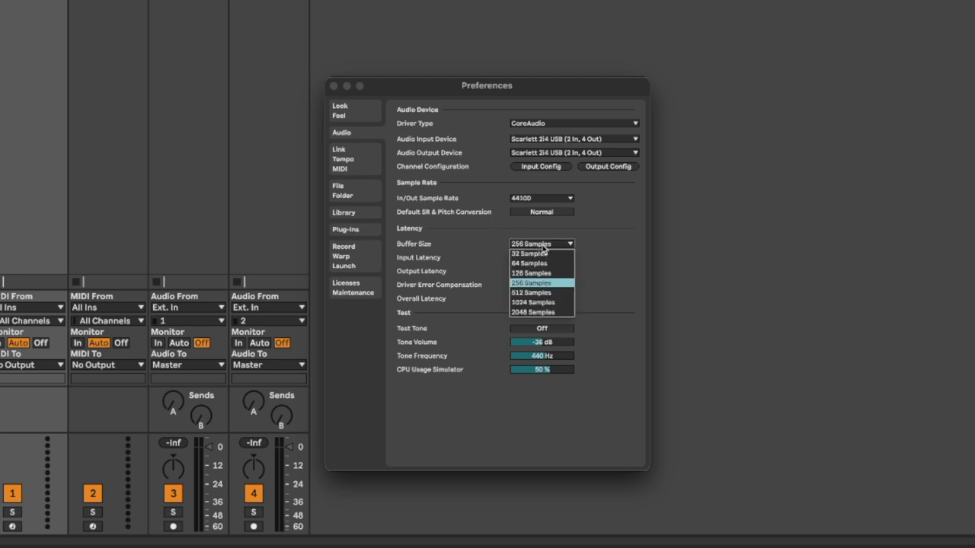
{"action": "left_click", "coordinate": [533, 272]}
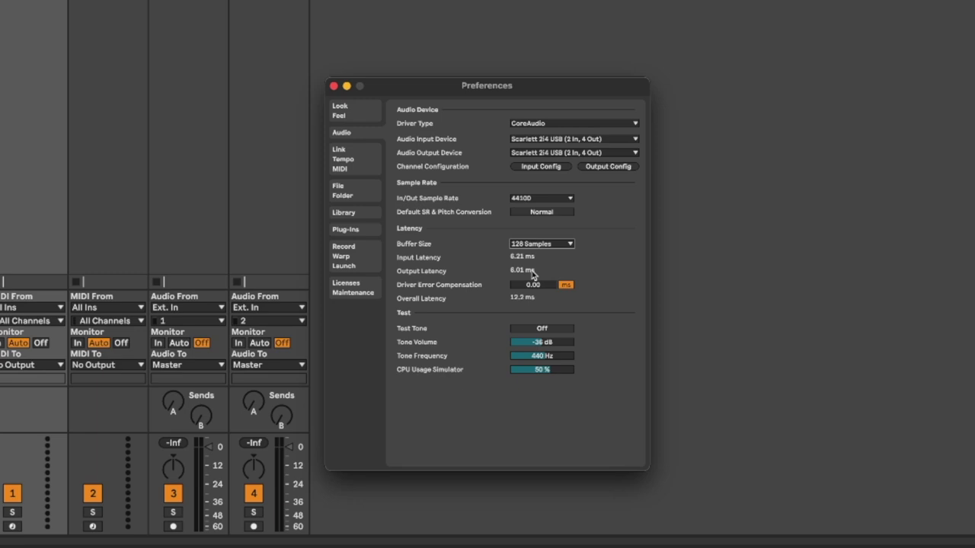
Turn on Use VST3 Plug-In System Folders in Plug-Ins preferences to rescan plug-ins
{"action": "left_click", "coordinate": [346, 233]}
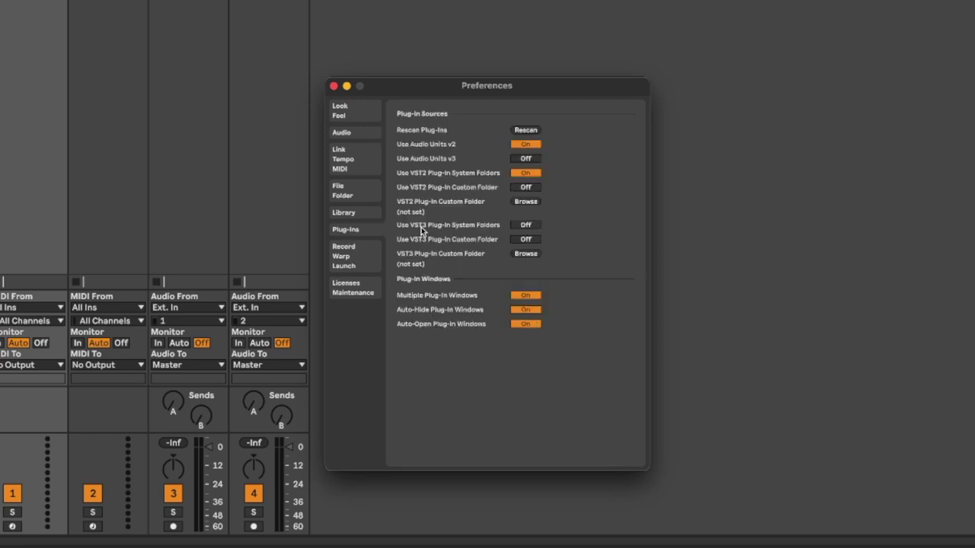
{"action": "left_click", "coordinate": [526, 225]}
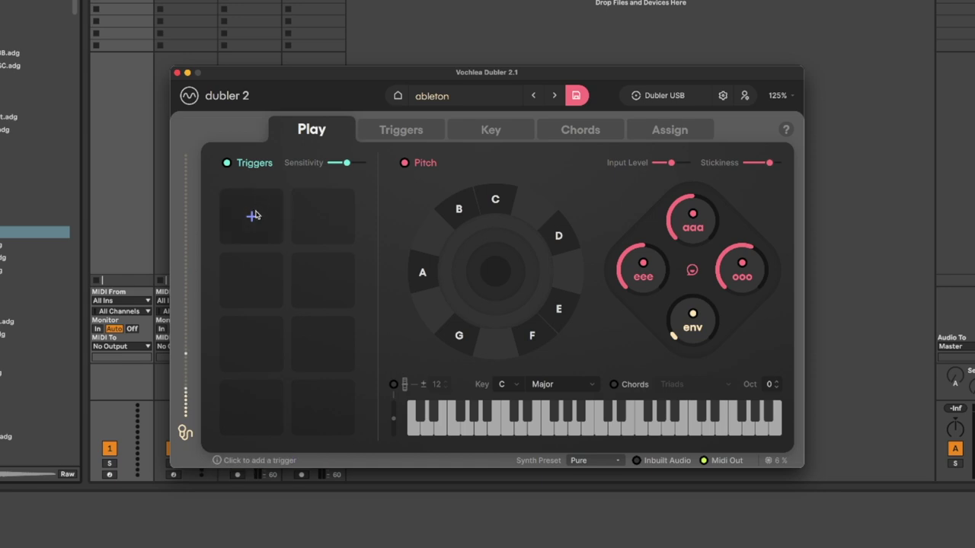
Add Bass Drum 1 and Acoustic Snare triggers in Dubler 2, recording takes for each
{"action": "left_click", "coordinate": [254, 216]}
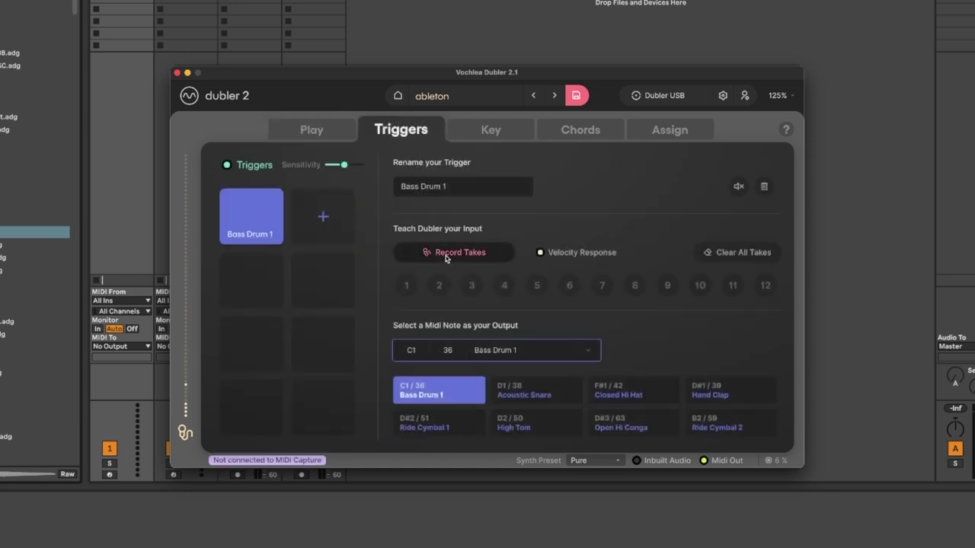
{"action": "left_click", "coordinate": [445, 256]}
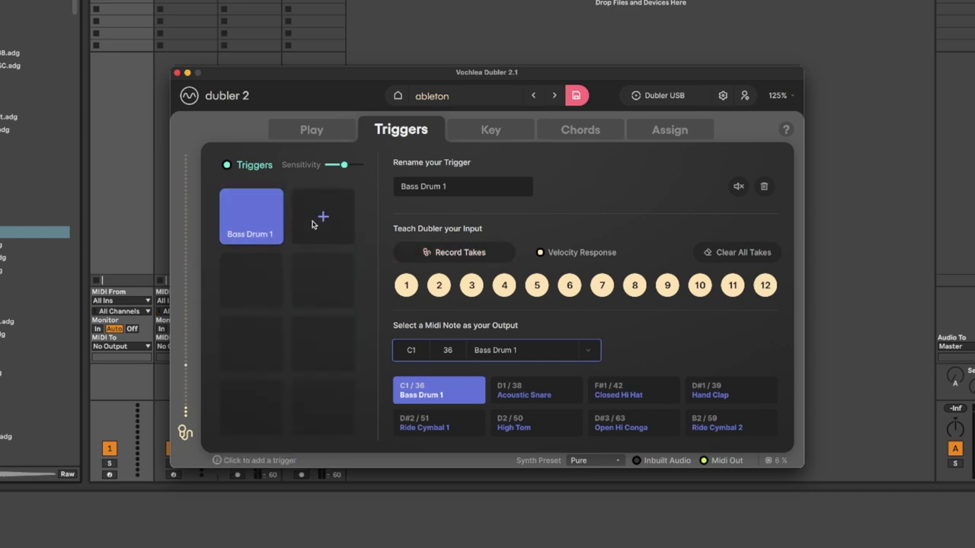
{"action": "left_click", "coordinate": [314, 221]}
{"action": "left_click", "coordinate": [431, 253]}
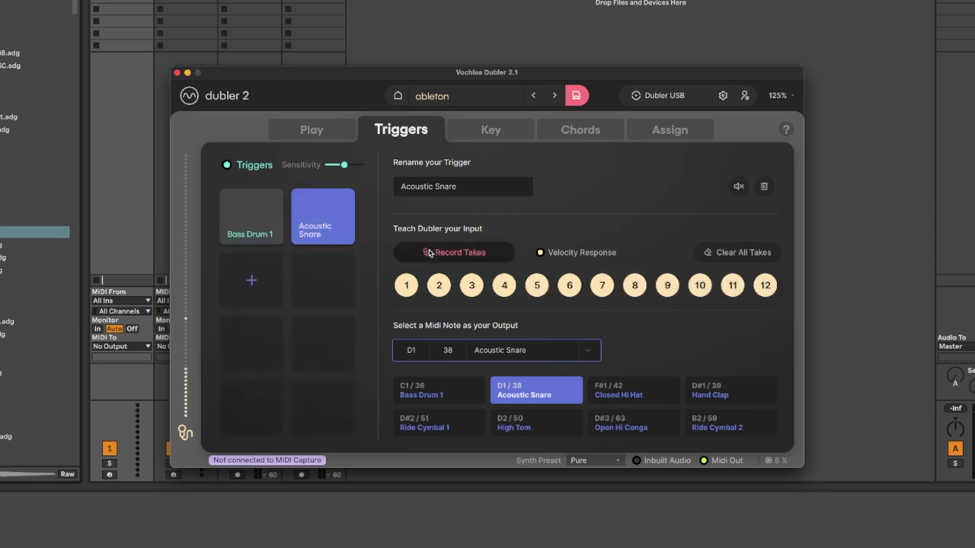
{"action": "left_click", "coordinate": [312, 131]}
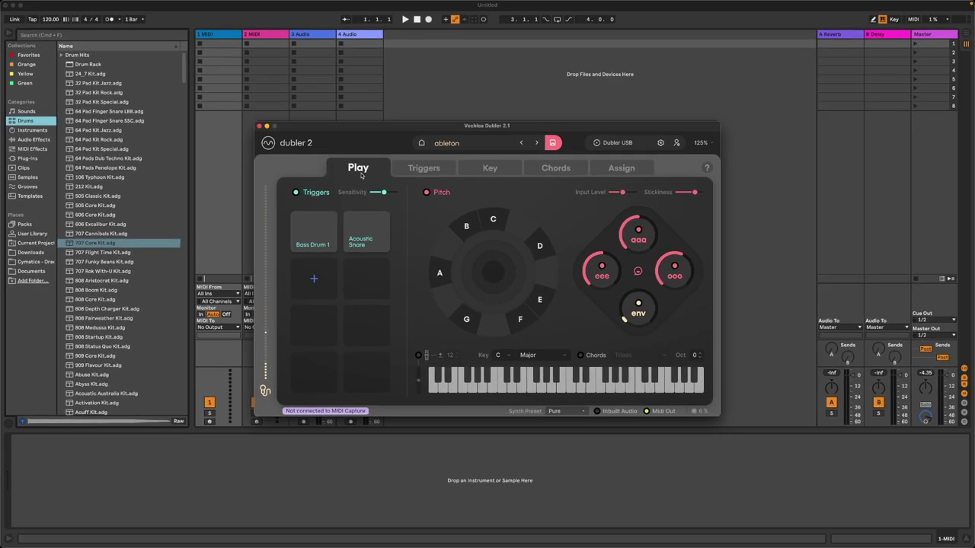
Load the 707 Core Kit from the Drums browser onto track 1
{"action": "left_click", "coordinate": [232, 240]}
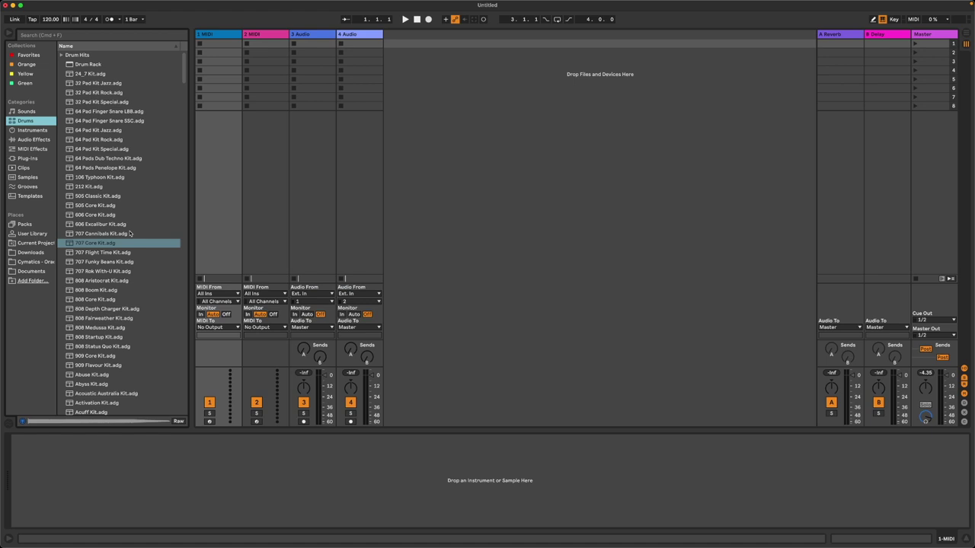
{"action": "left_click", "coordinate": [89, 244]}
{"action": "left_click_drag", "start_coordinate": [89, 243], "coordinate": [218, 47]}
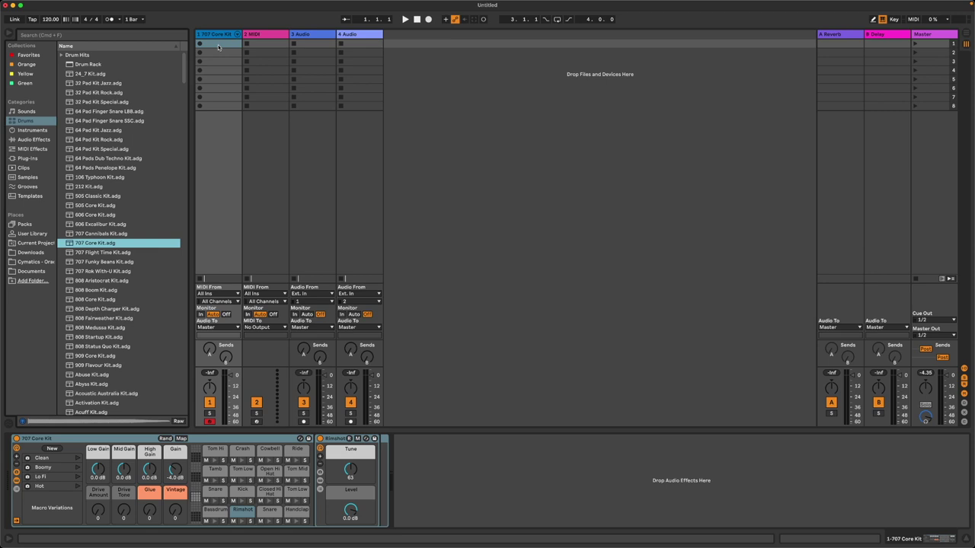
Set track 1's MIDI input to Dubler2 on channel 10
{"action": "left_click", "coordinate": [217, 294]}
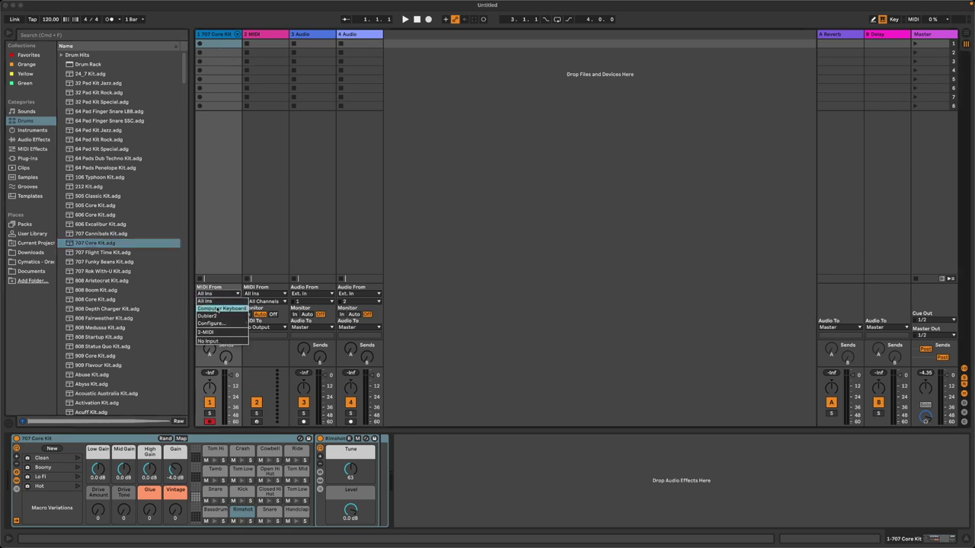
{"action": "left_click", "coordinate": [212, 315]}
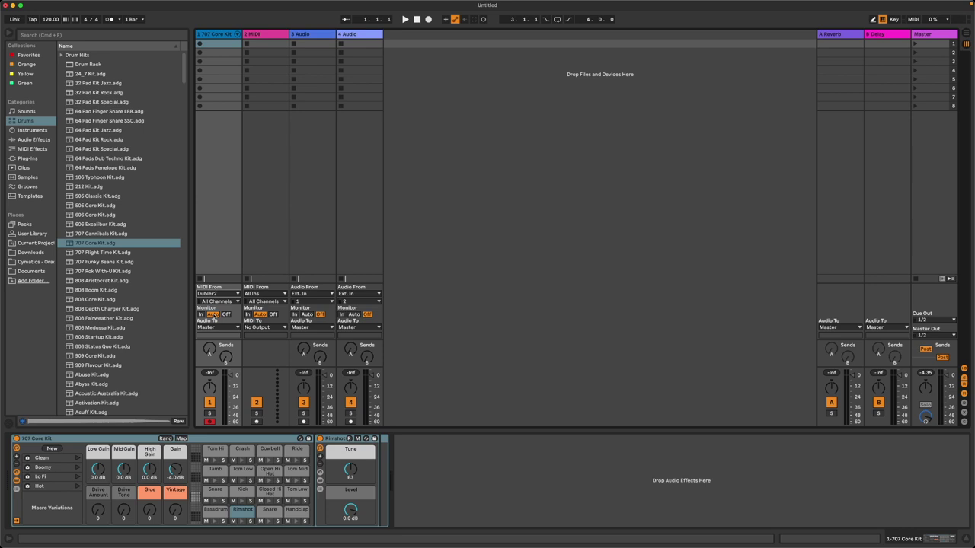
{"action": "left_click", "coordinate": [219, 302]}
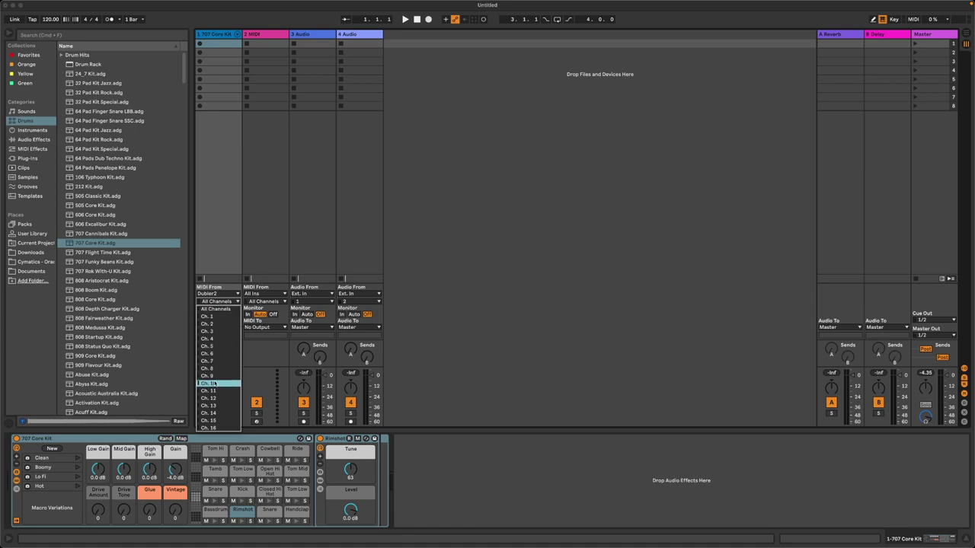
{"action": "left_click", "coordinate": [214, 382]}
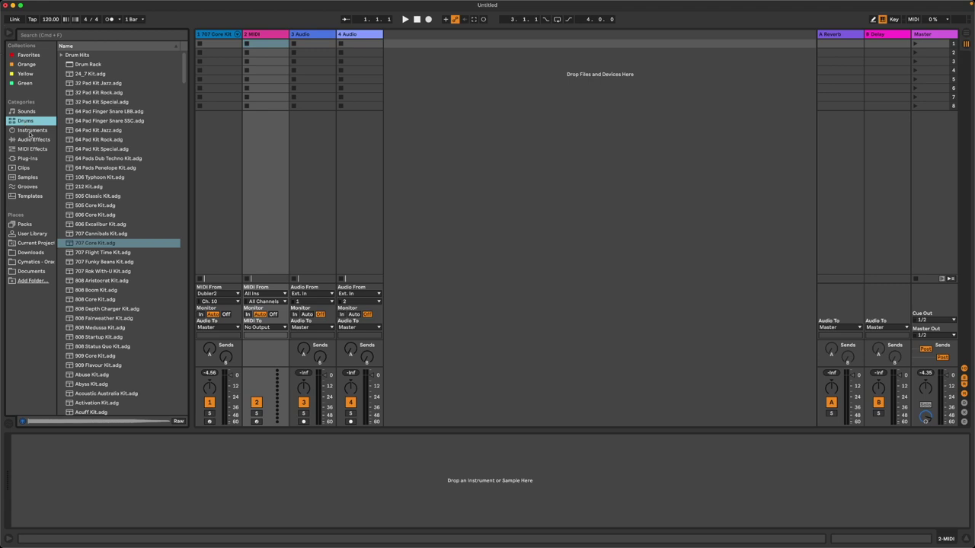
Load an instrument preset from the Instruments browser onto track 2
{"action": "left_click", "coordinate": [25, 131]}
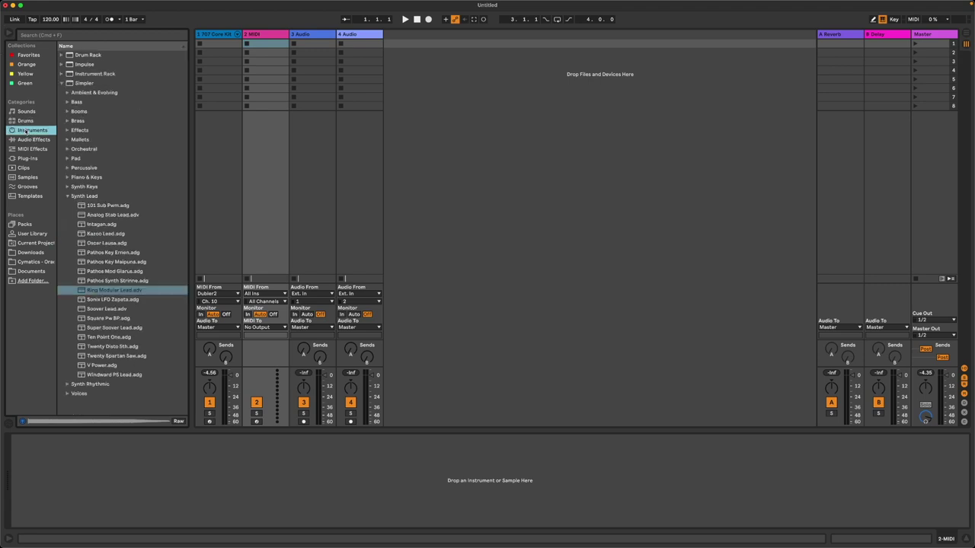
{"action": "left_click", "coordinate": [102, 294]}
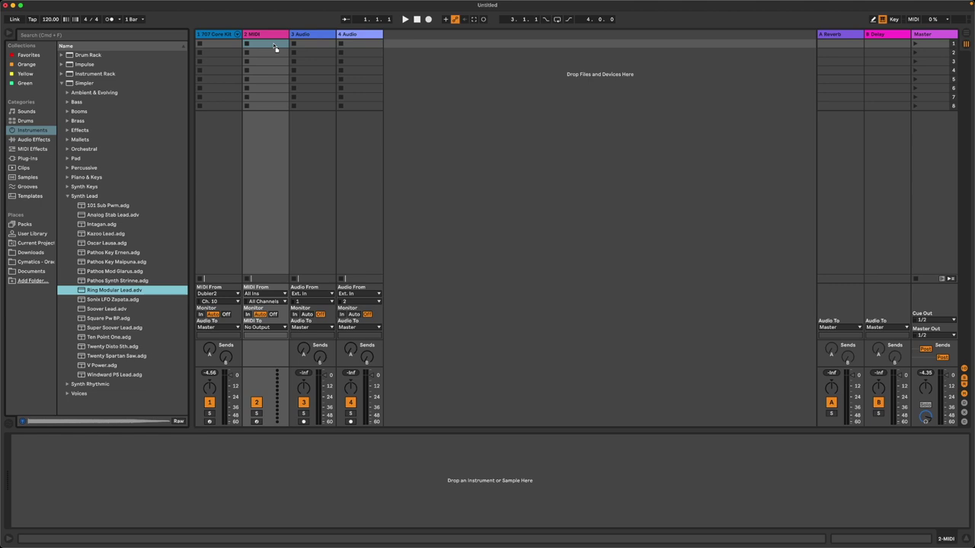
{"action": "key", "text": "Return"}
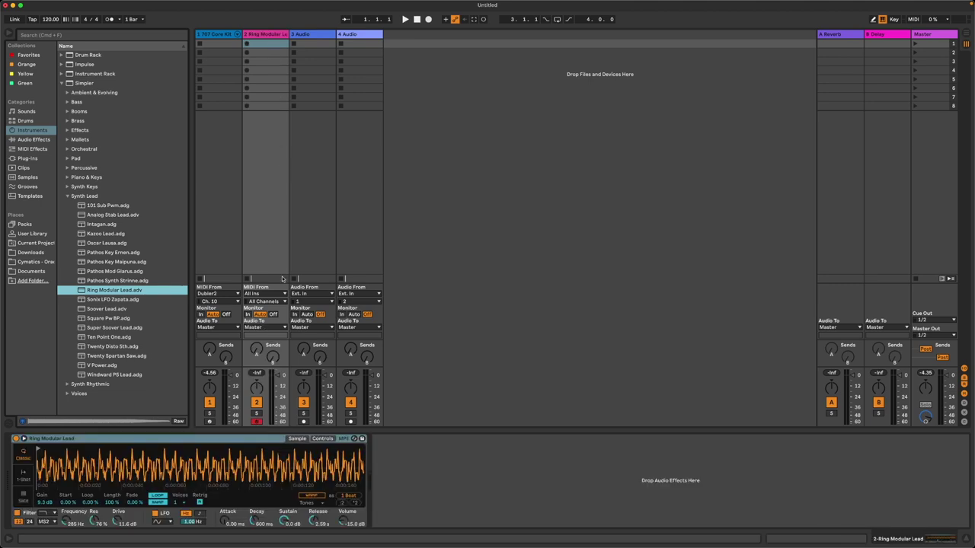
Set track 2's MIDI input to Dubler2 on all channels
{"action": "left_click", "coordinate": [276, 294]}
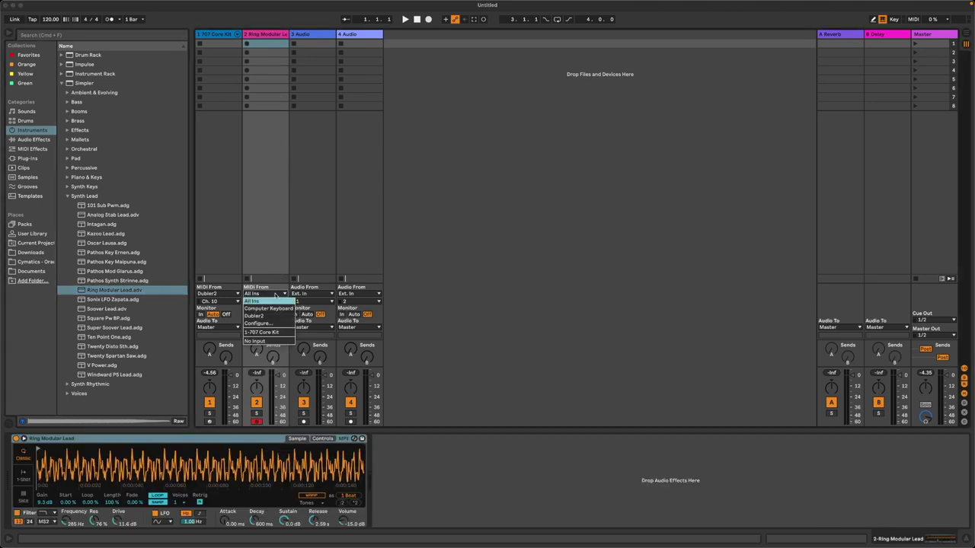
{"action": "left_click", "coordinate": [258, 316]}
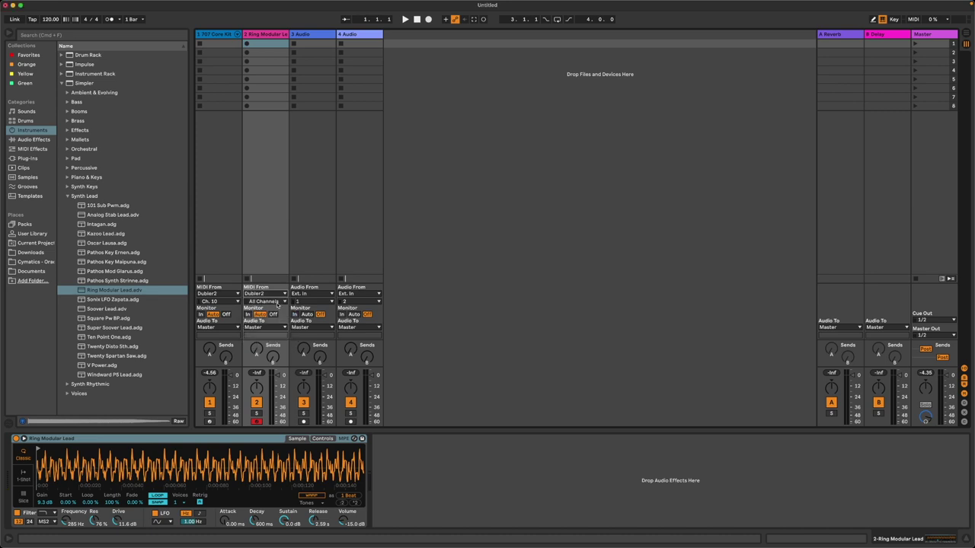
{"action": "left_click", "coordinate": [277, 303]}
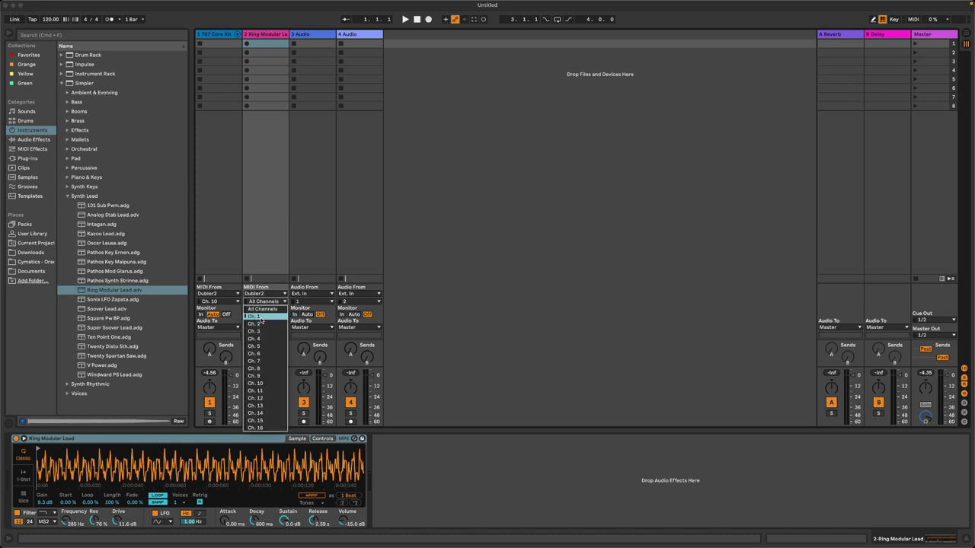
{"action": "left_click", "coordinate": [260, 317]}
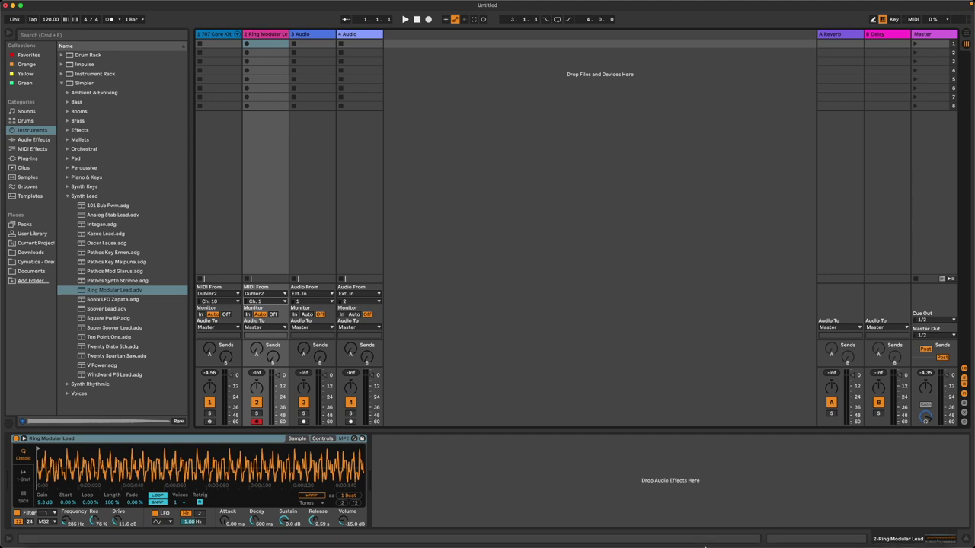
{"action": "left_click", "coordinate": [674, 535]}
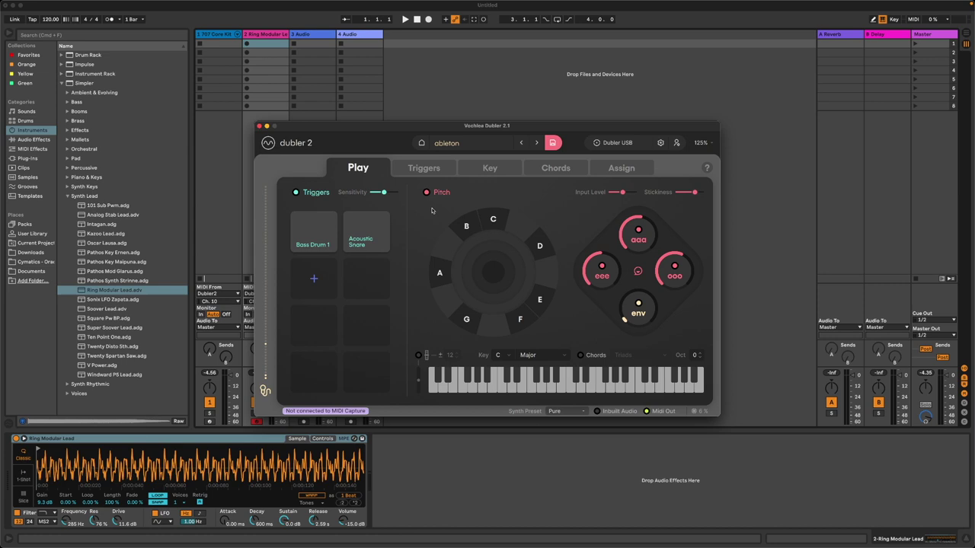
{"action": "left_click", "coordinate": [227, 211]}
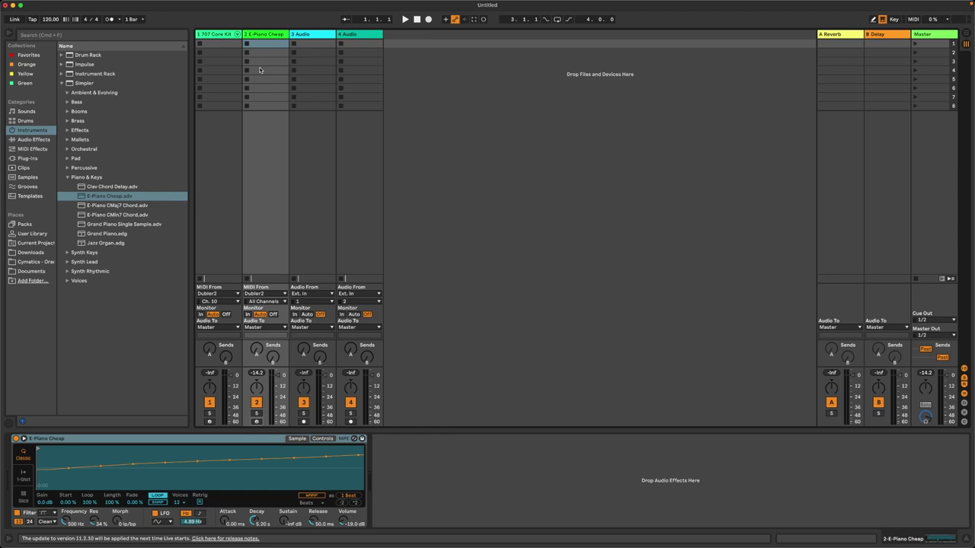
Switch to Arrangement view and start Arrangement Record
{"action": "key", "text": "Tab"}
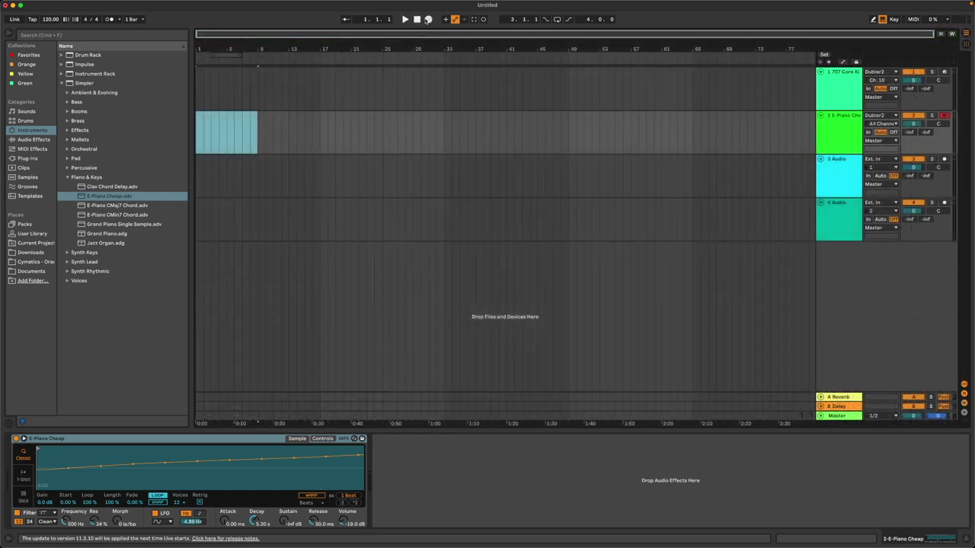
{"action": "left_click", "coordinate": [428, 19]}
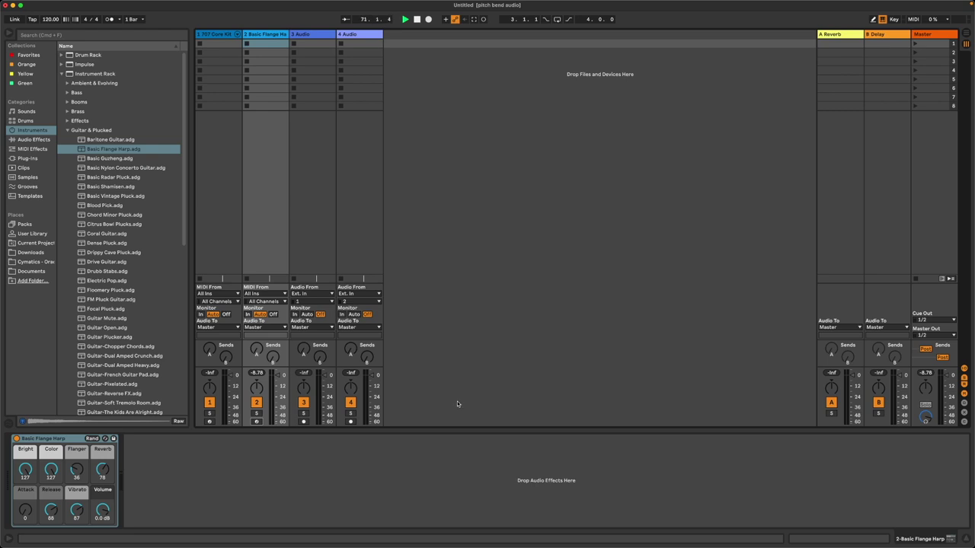
Insert a MIDI track and load Vochlea's Dubler Midi Capture VST3 onto it
{"action": "left_click", "coordinate": [79, 5]}
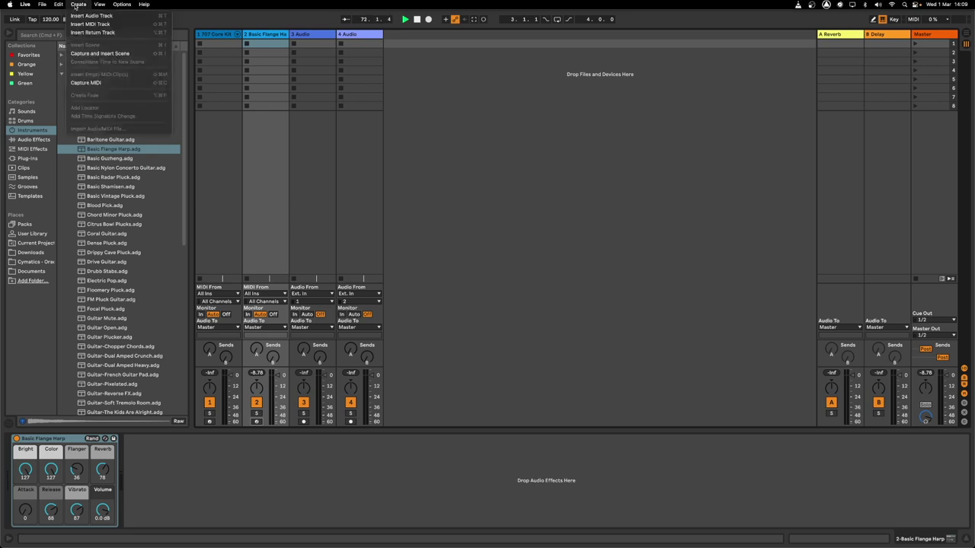
{"action": "left_click", "coordinate": [88, 23]}
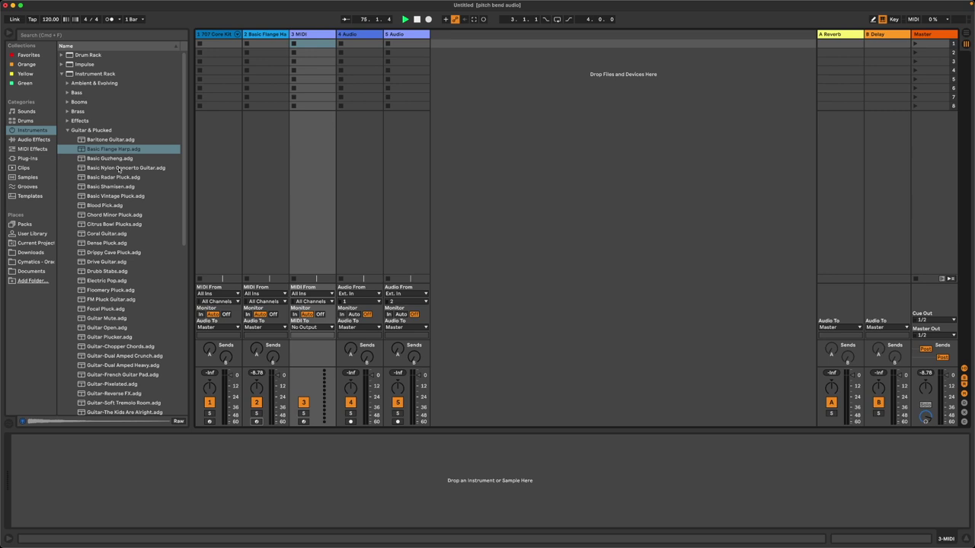
{"action": "left_click", "coordinate": [28, 158]}
{"action": "left_click", "coordinate": [62, 73]}
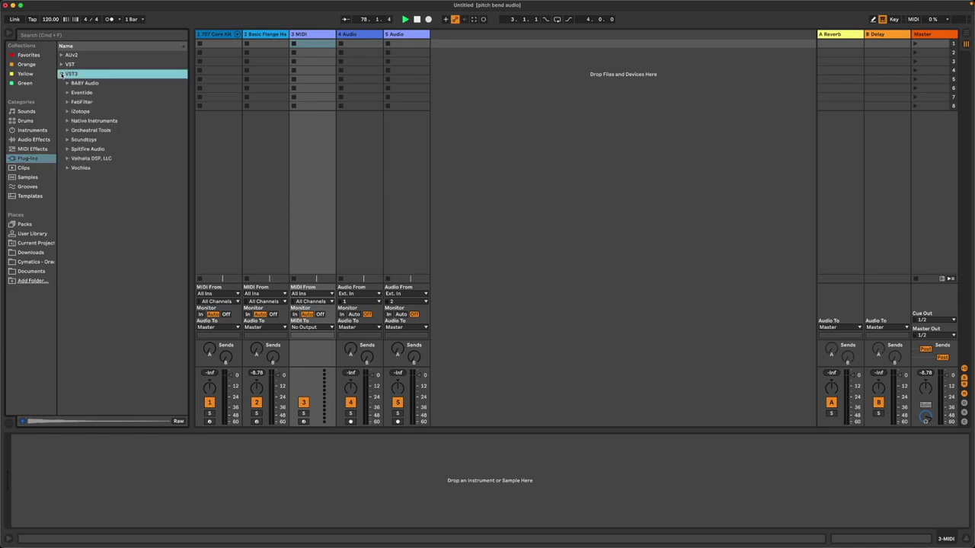
{"action": "left_click", "coordinate": [68, 168]}
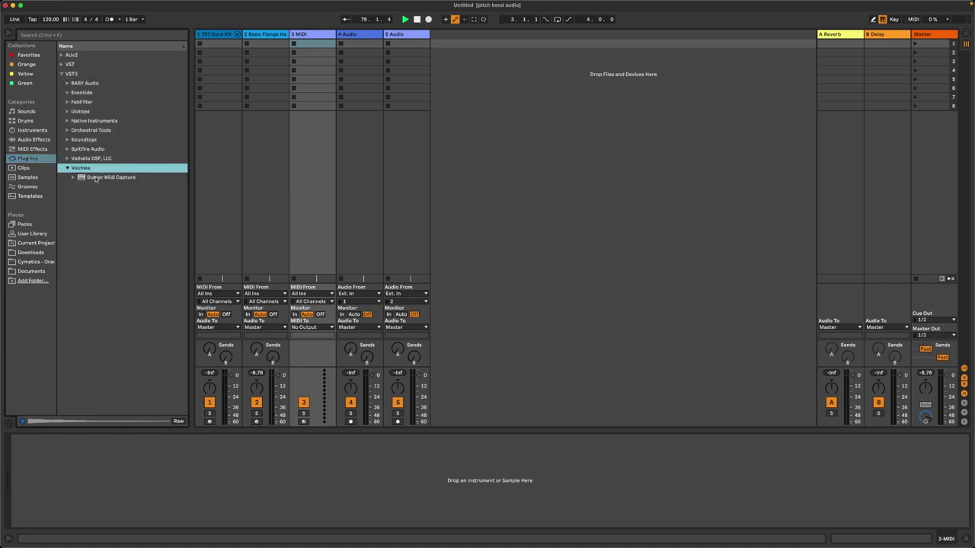
{"action": "left_click_drag", "start_coordinate": [96, 179], "coordinate": [296, 196]}
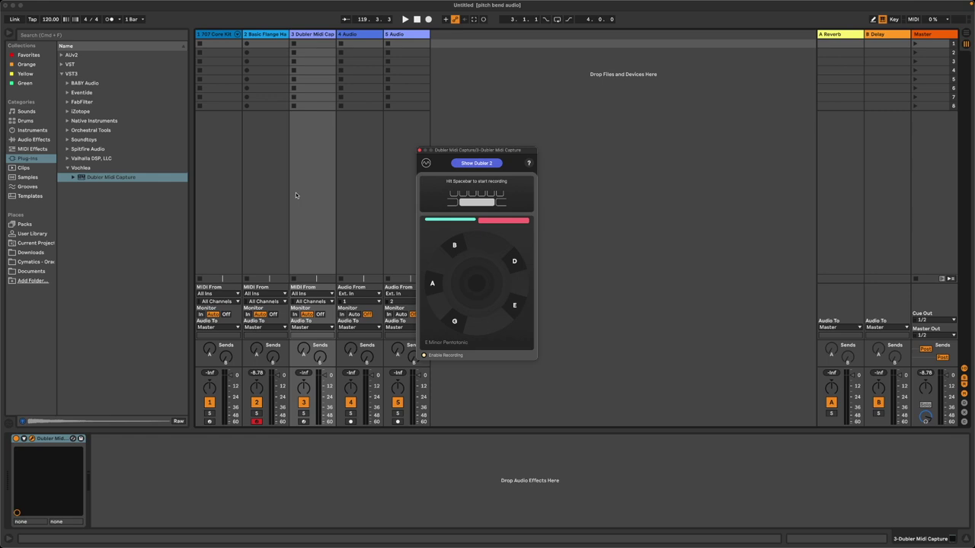
Arm track 2 and bring up Dubler Midi Capture on track 3
{"action": "left_click", "coordinate": [301, 221]}
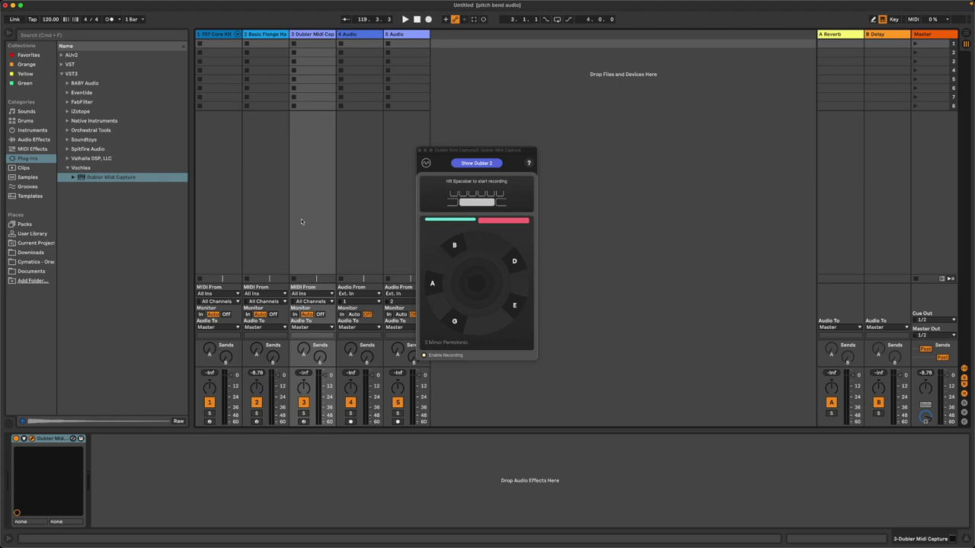
{"action": "left_click", "coordinate": [263, 214]}
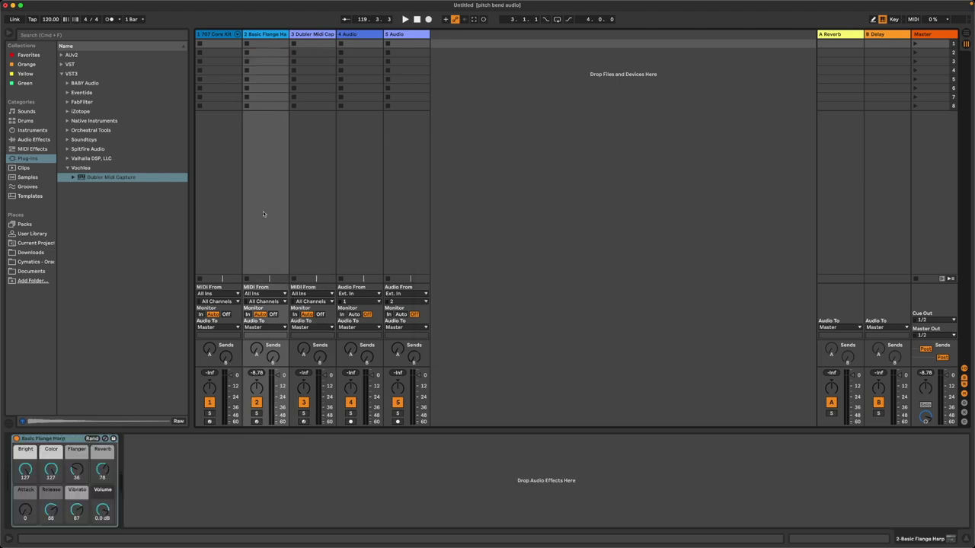
{"action": "left_click", "coordinate": [256, 422]}
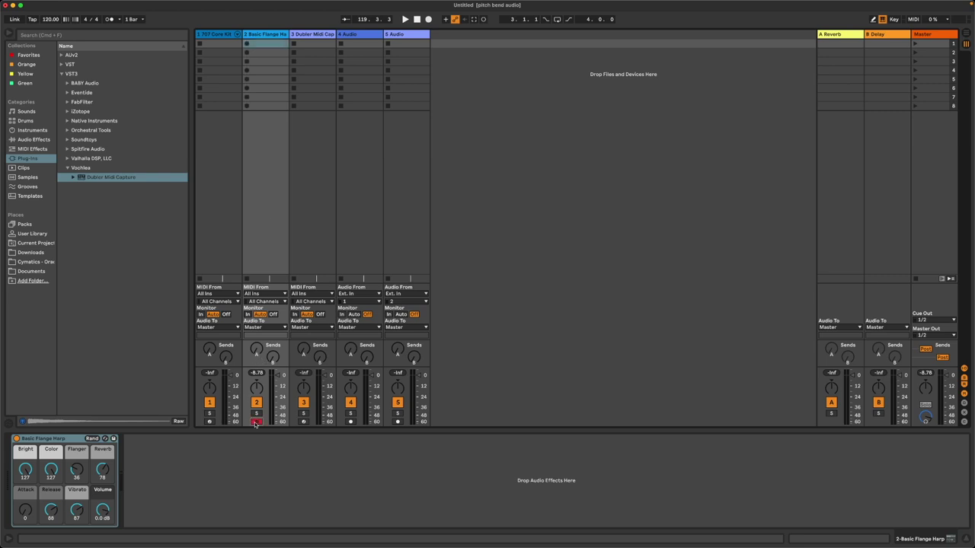
{"action": "left_click", "coordinate": [304, 195]}
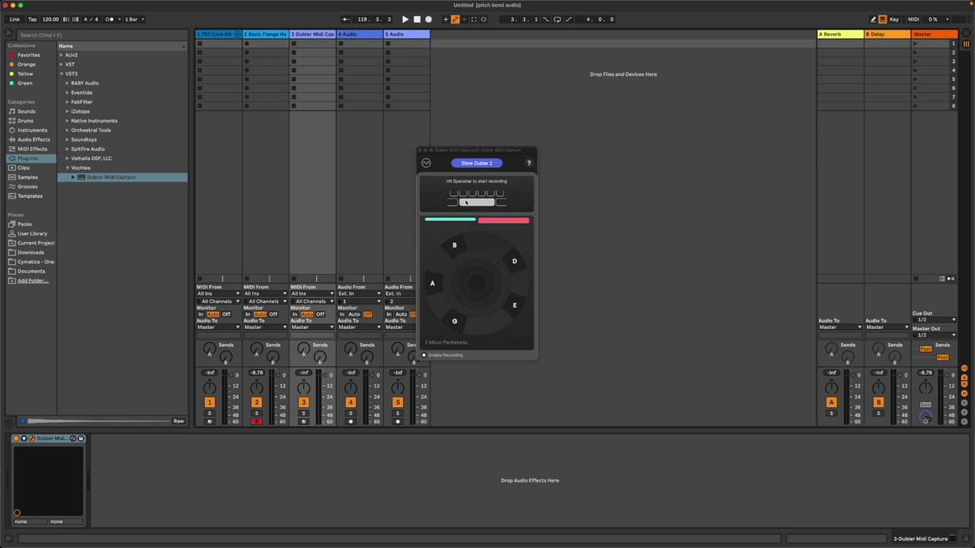
Record a MIDI take and drop the captured clip into track 2's first slot
{"action": "key", "text": "space"}
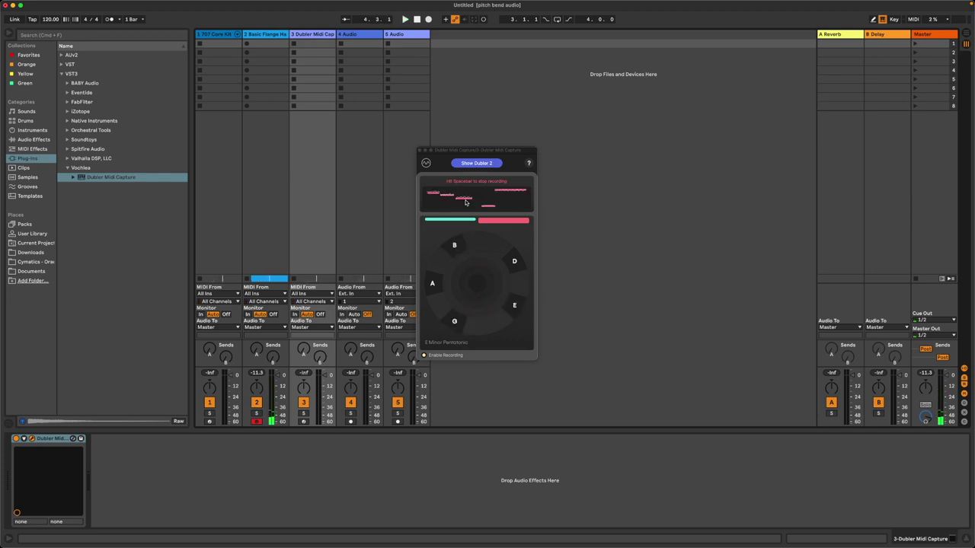
{"action": "key", "text": "space"}
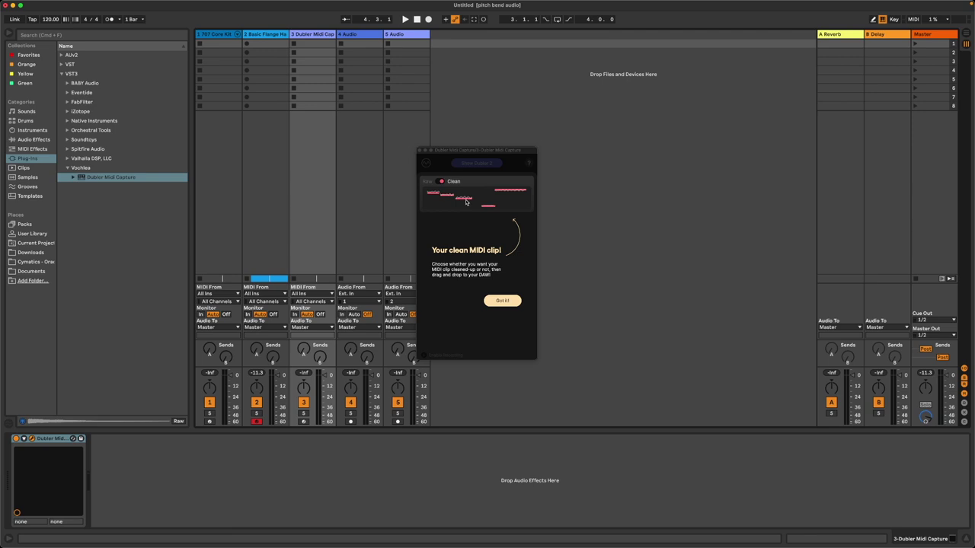
{"action": "left_click", "coordinate": [502, 300]}
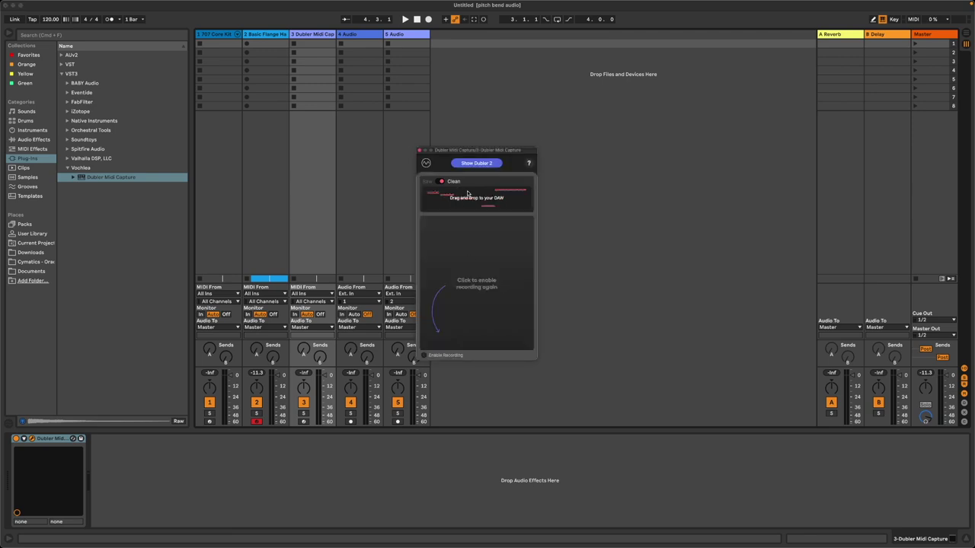
{"action": "left_click_drag", "start_coordinate": [473, 197], "coordinate": [268, 43]}
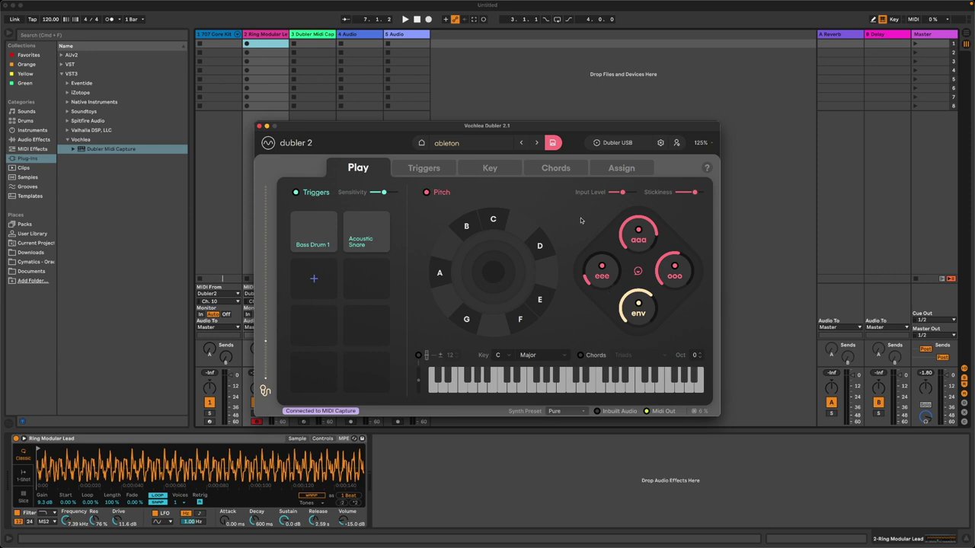
Review the CC dial and output assignments in Dubler 2's Assign tab, then close Dubler 2
{"action": "left_click", "coordinate": [621, 168]}
{"action": "scroll", "coordinate": [587, 282], "scroll_direction": "down", "scroll_amount": 2}
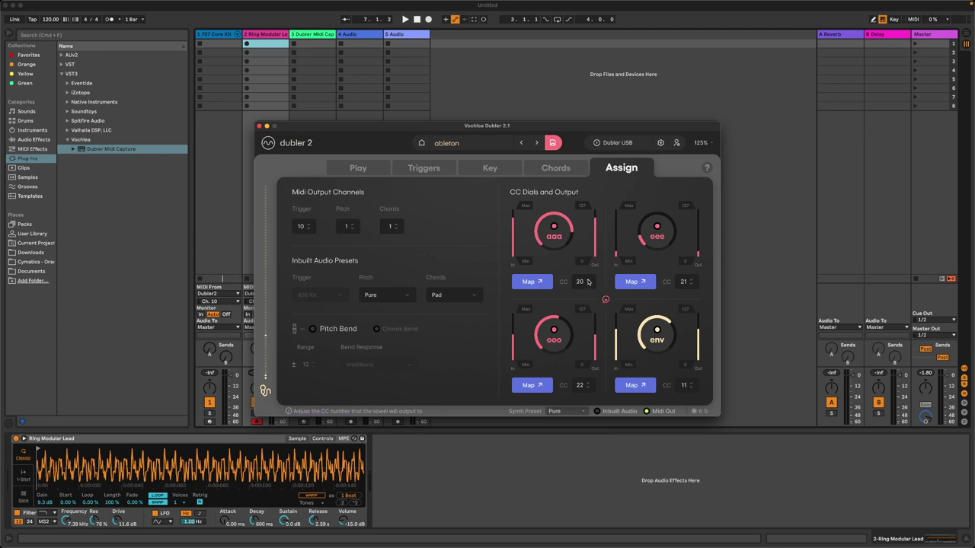
{"action": "key", "text": "super+alt+p"}
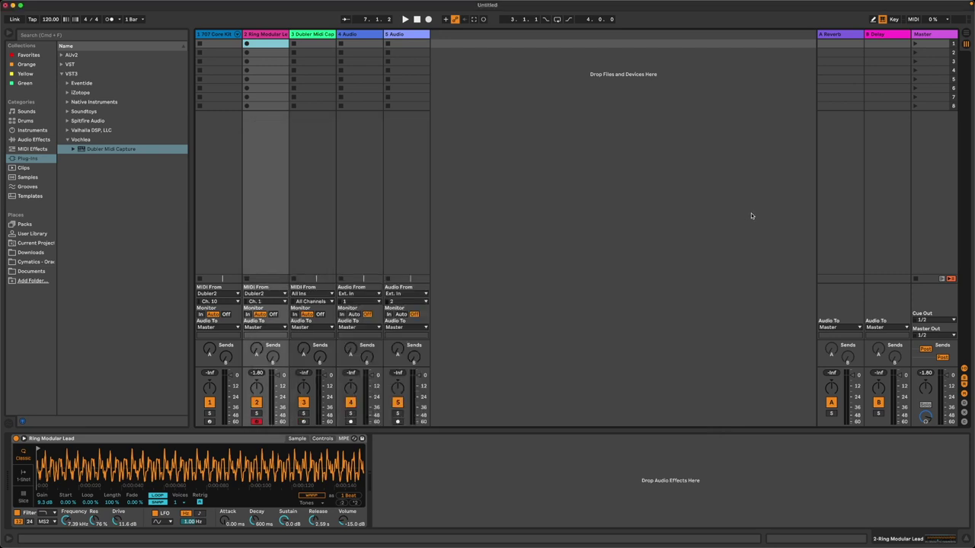
MIDI-map the aaa dial's CC 20 to Ring Modulator Lead's Filter Frequency knob
{"action": "left_click", "coordinate": [916, 20]}
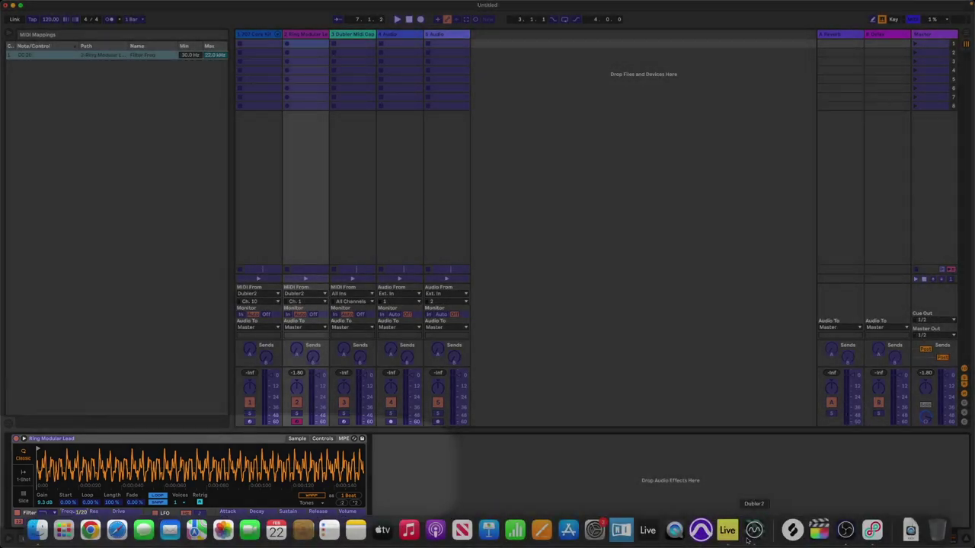
{"action": "left_click", "coordinate": [751, 533]}
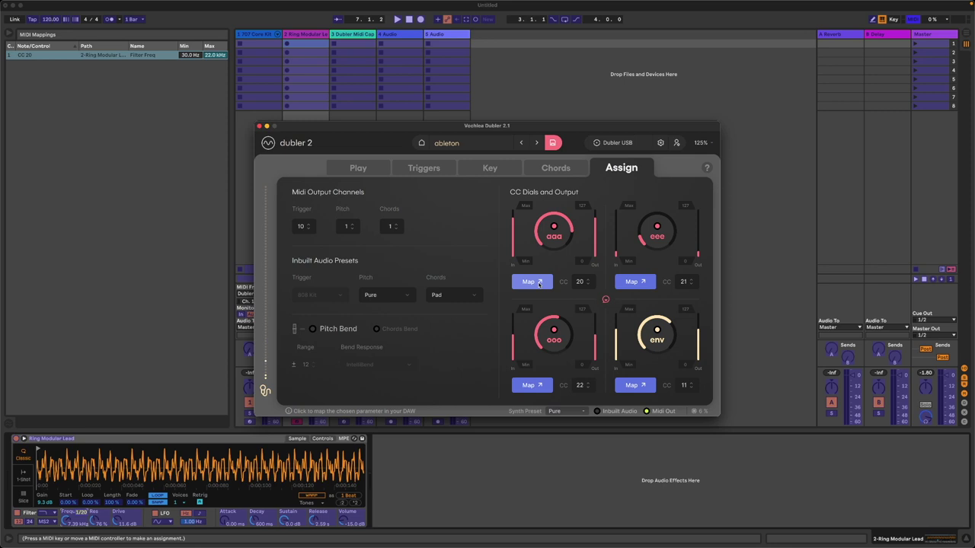
{"action": "left_click", "coordinate": [538, 283]}
{"action": "left_click", "coordinate": [748, 233]}
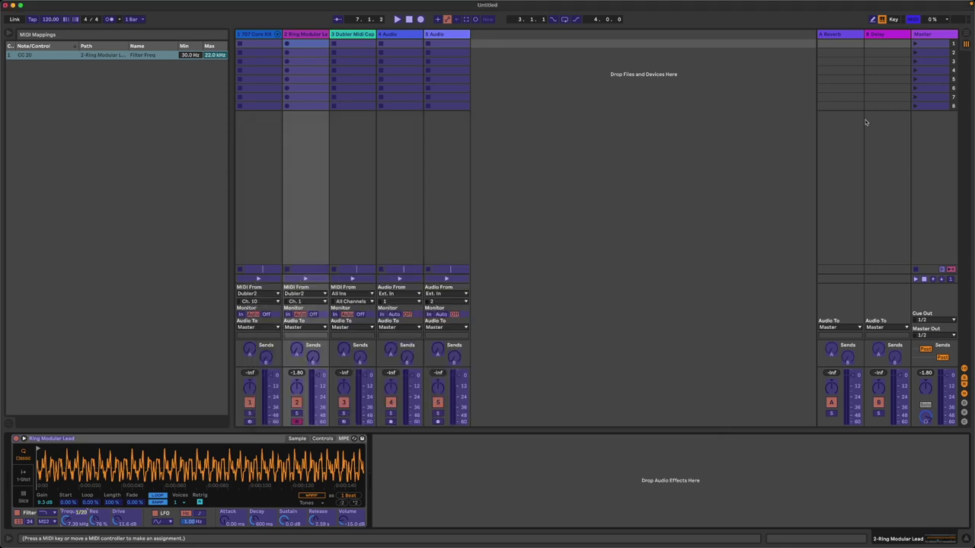
Turn off MIDI Map mode so CC 20 drives the filter frequency
{"action": "left_click", "coordinate": [913, 19]}
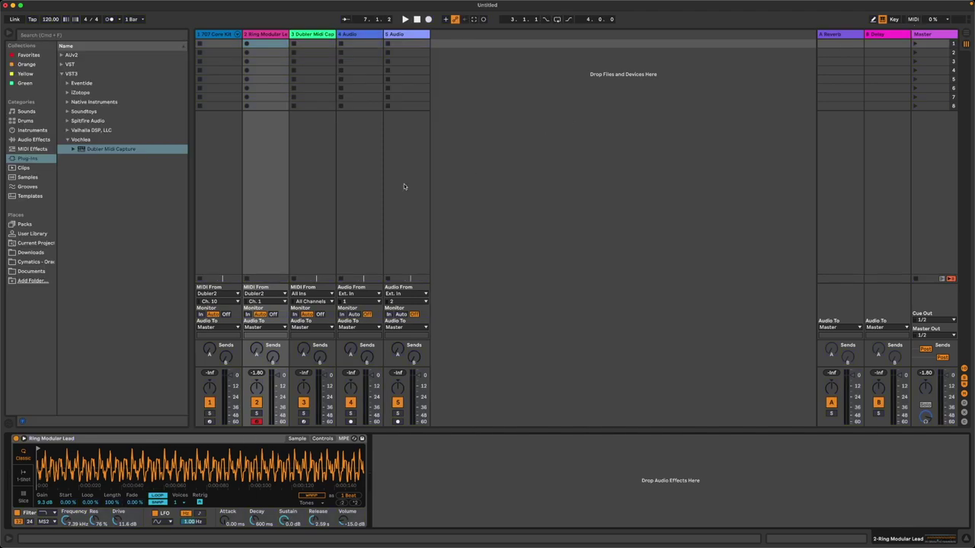